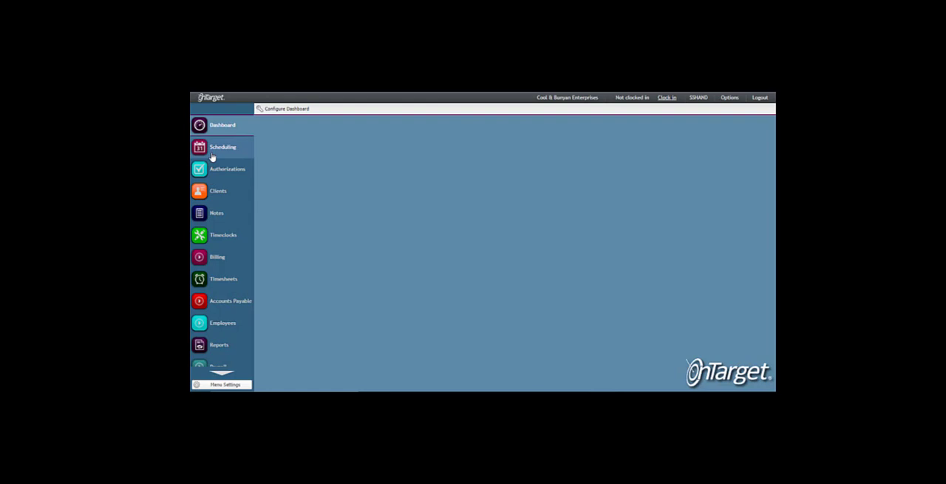
- Start a new shift schedule in Scheduling for the date 12/28/2019 at the site Home A1
left_click(212, 155)
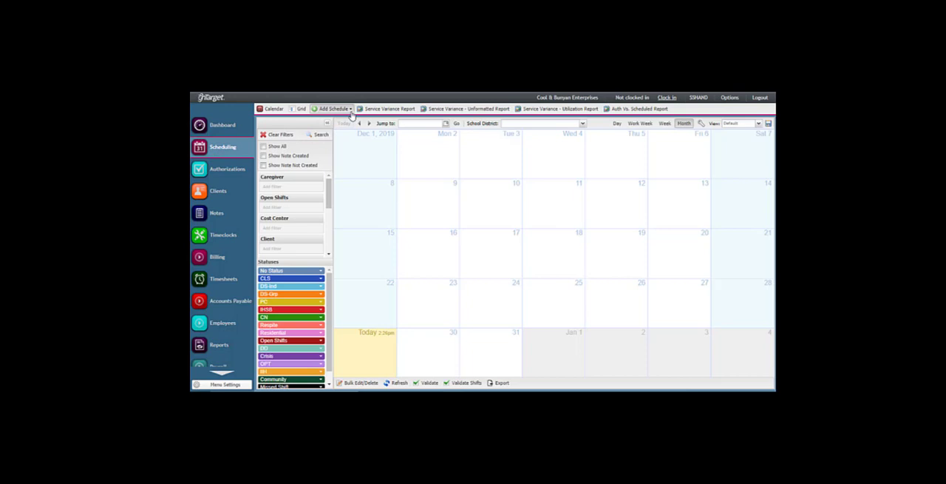
left_click(350, 110)
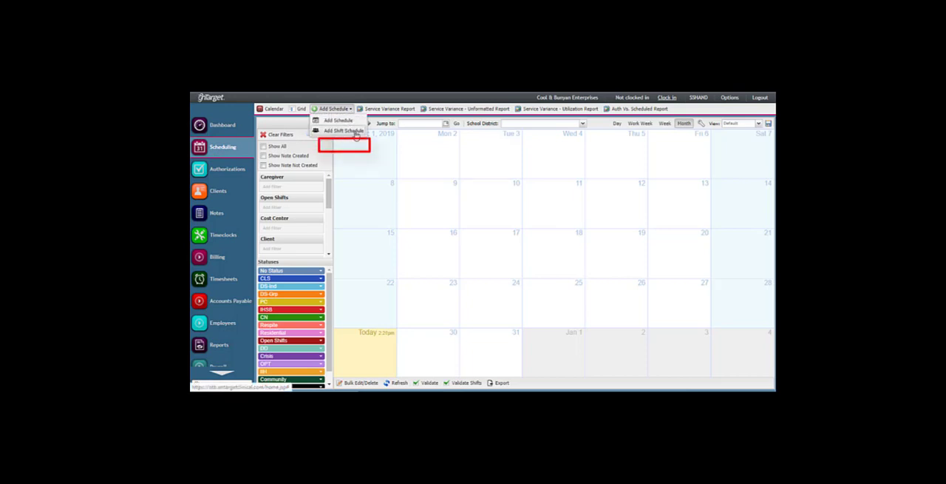
left_click(356, 134)
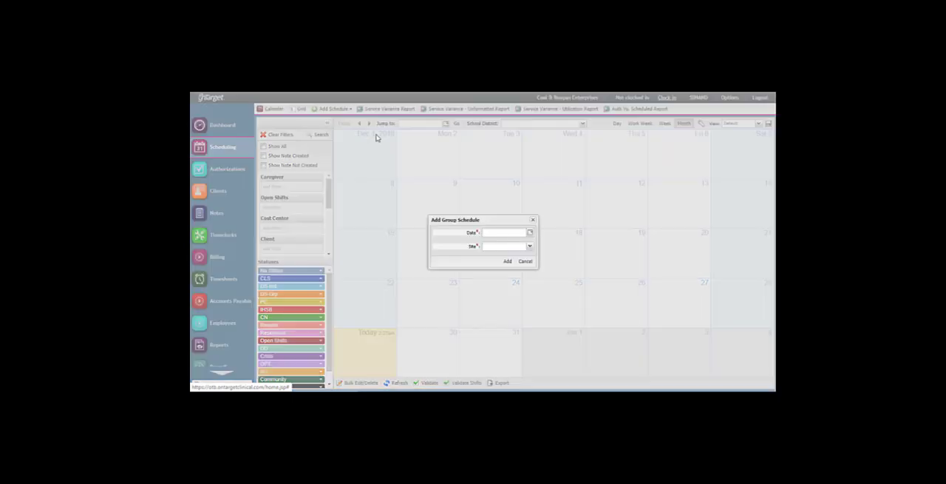
left_click(530, 234)
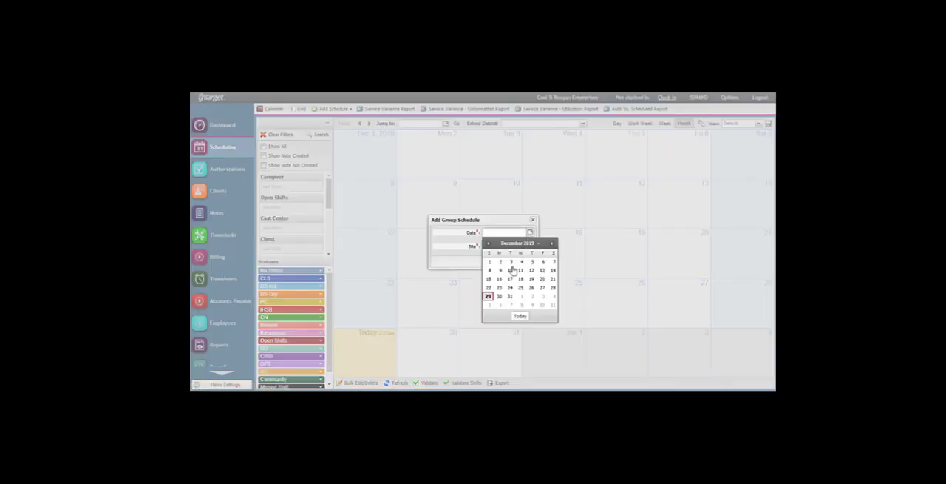
left_click(554, 289)
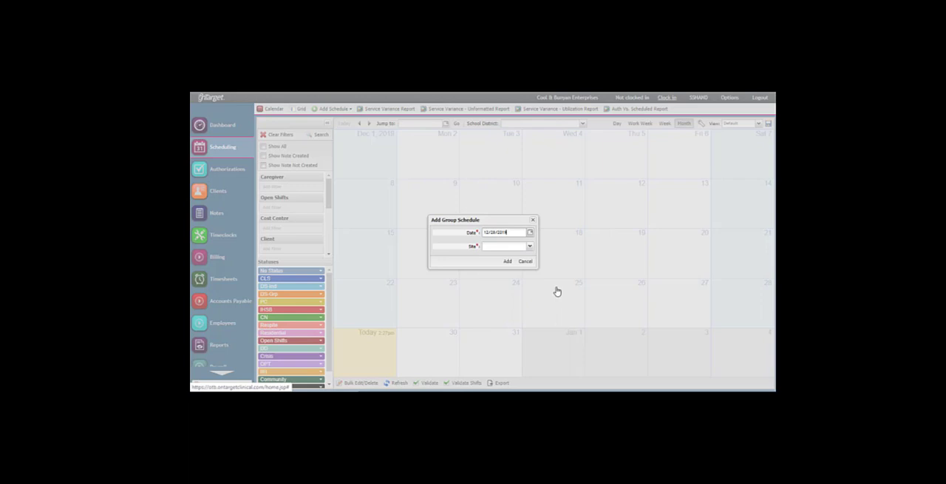
left_click(530, 247)
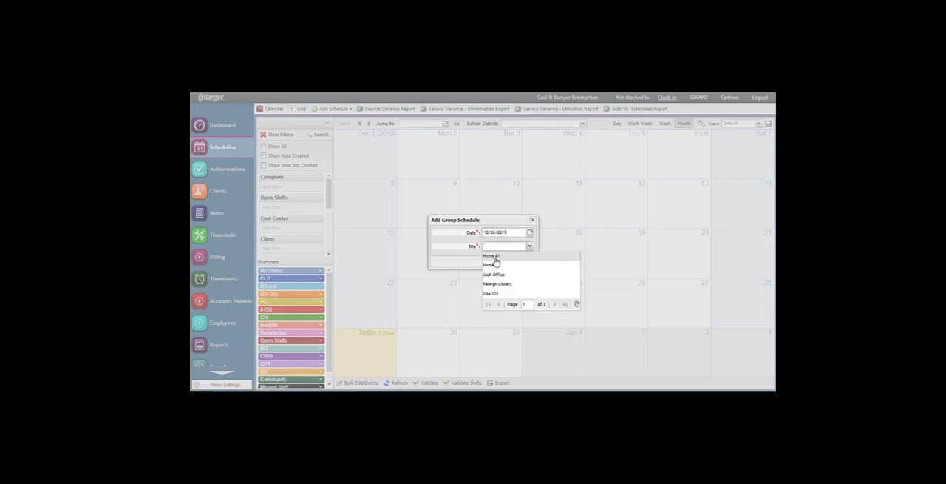
left_click(500, 256)
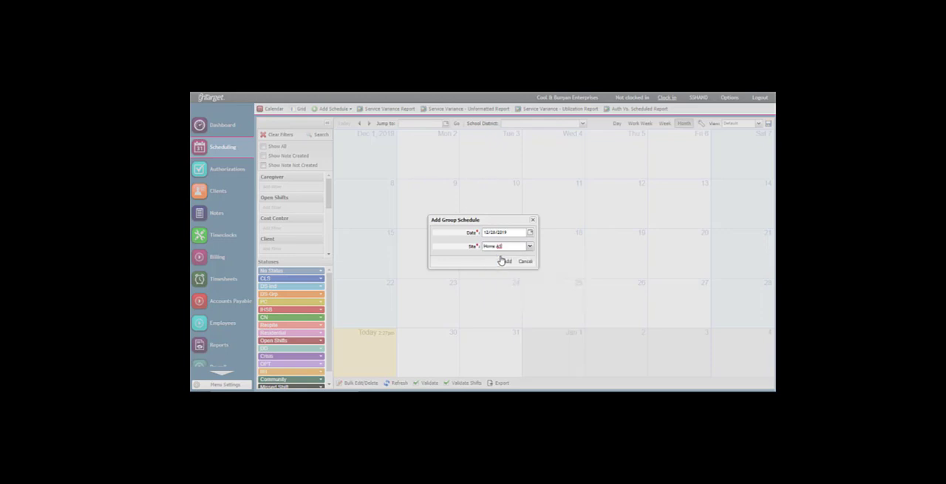
left_click(506, 263)
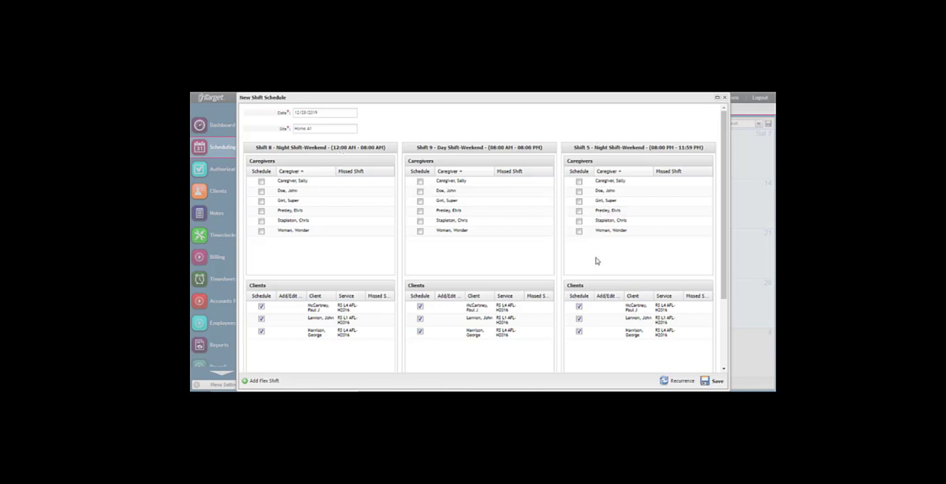
- Schedule the first two listed caregivers for Shift 8, the third for Shift 9, and the fourth and fifth for Shift 5
scroll(596, 266, "down", 5)
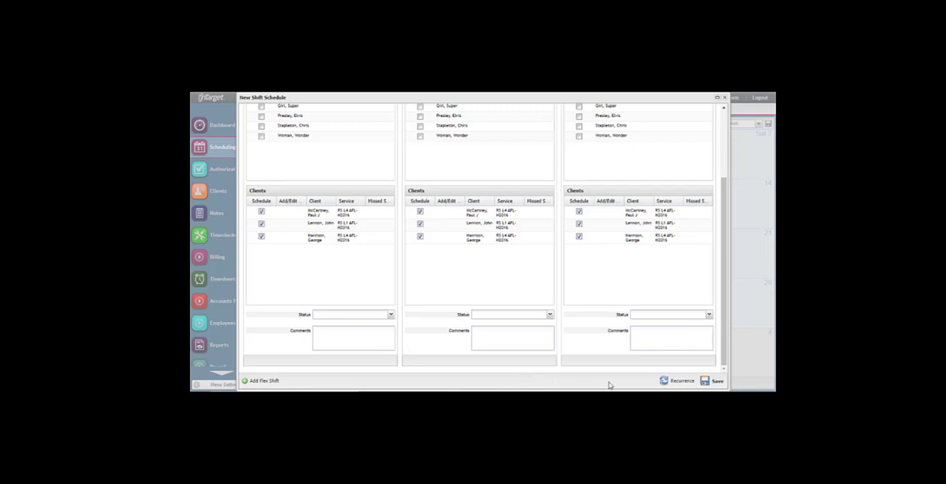
scroll(473, 251, "up", 3)
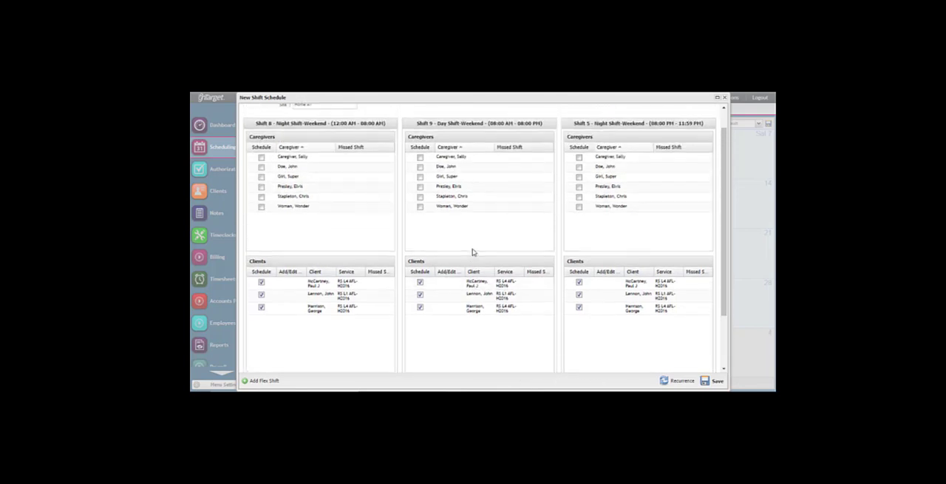
scroll(472, 251, "up", 1)
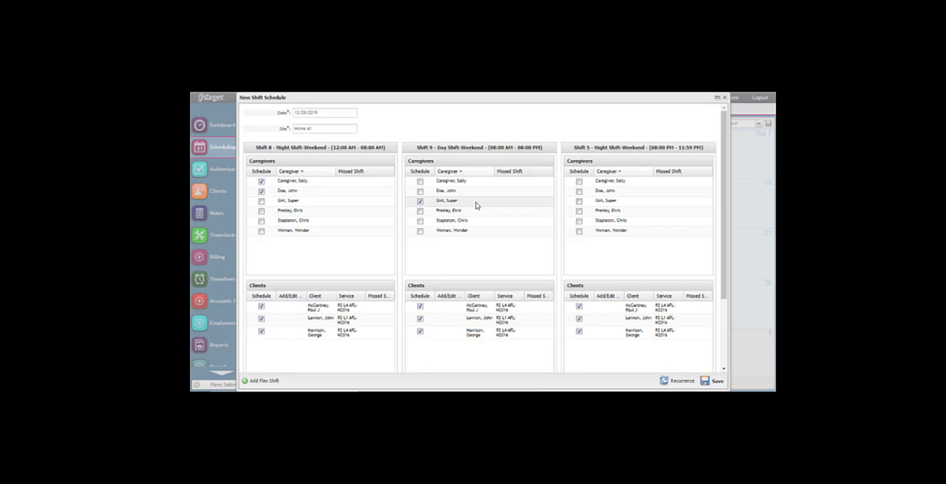
left_click(579, 210)
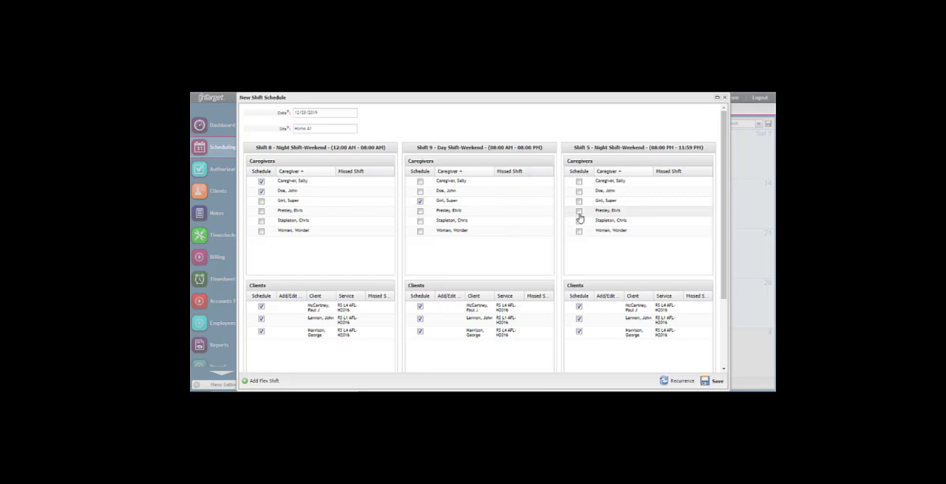
left_click(579, 220)
- Remove the third listed client from the Shift 8 weekend night schedule
scroll(473, 269, "down", 1)
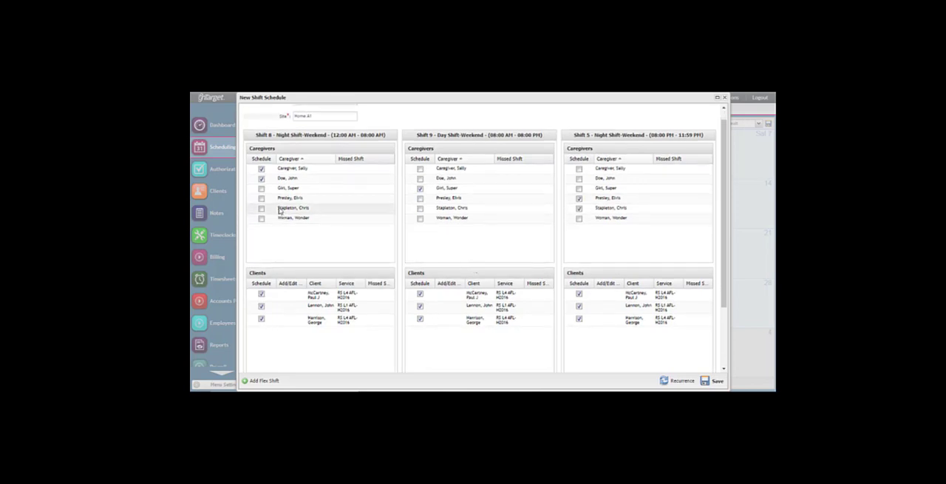
scroll(281, 281, "down", 2)
scroll(281, 281, "down", 1)
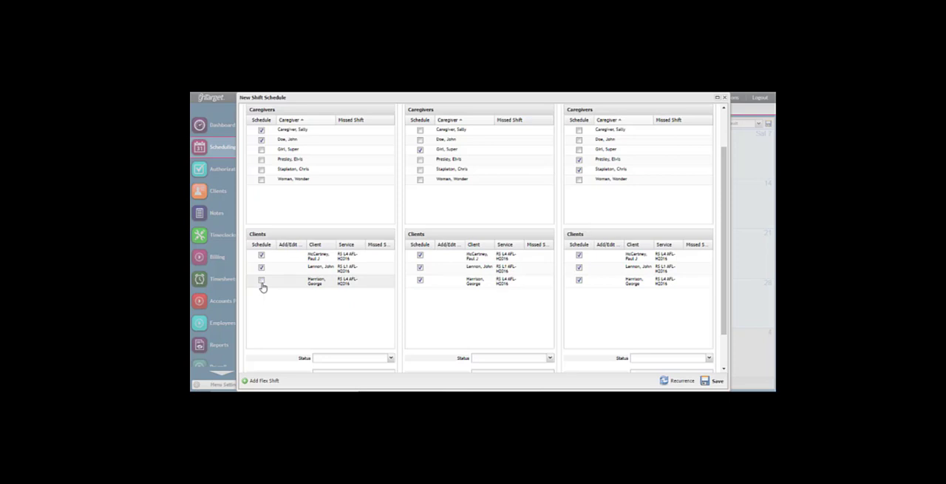
scroll(262, 287, "up", 1)
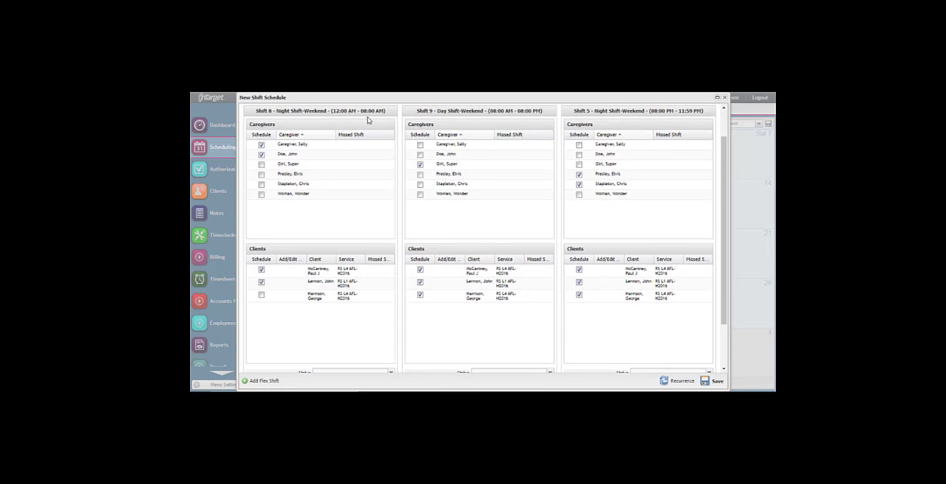
left_click(261, 296)
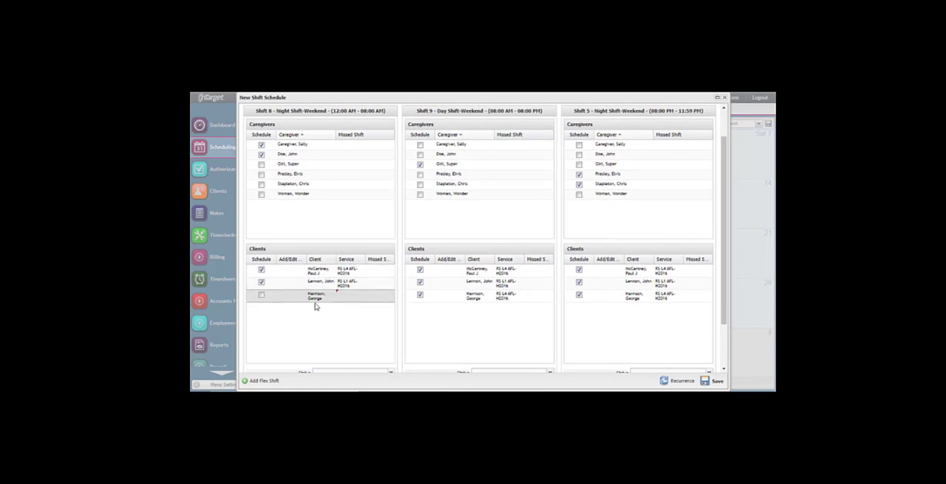
- Change the second client's service in Shift 8 to Therapeutic Leave and update the row
scroll(315, 305, "up", 2)
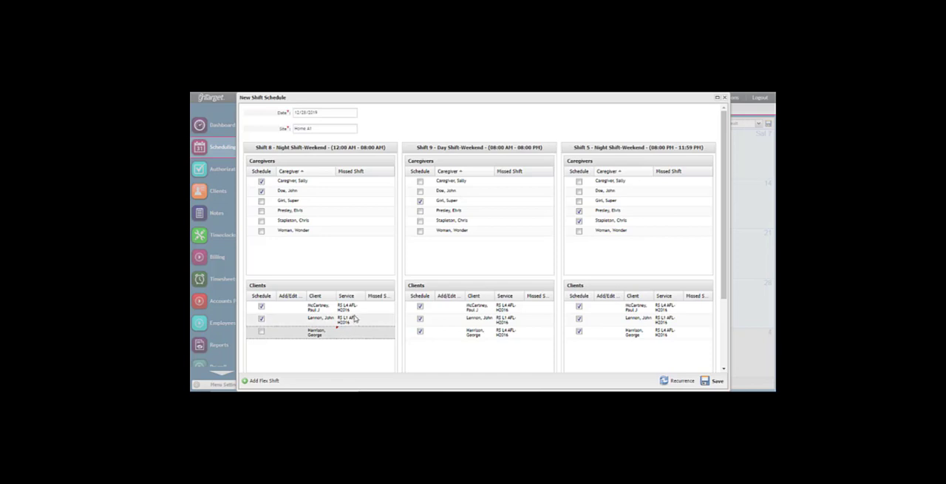
left_click(355, 322)
left_click(361, 319)
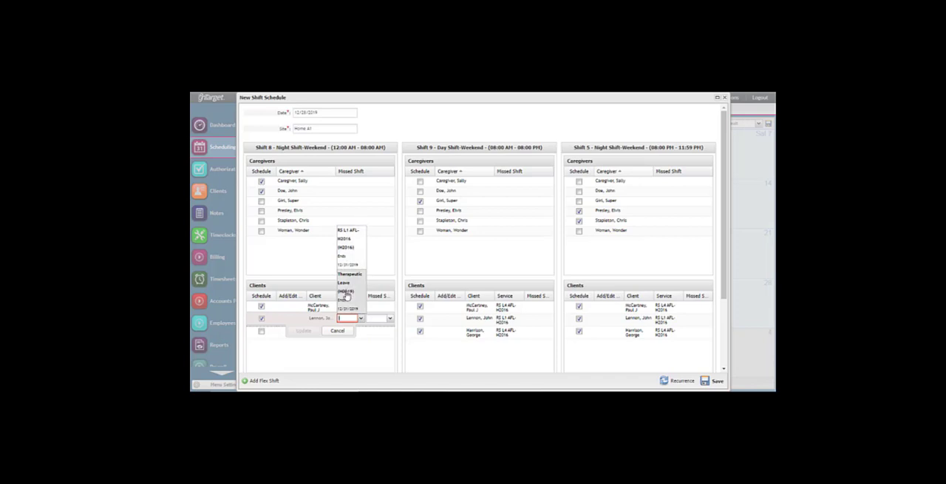
left_click(346, 294)
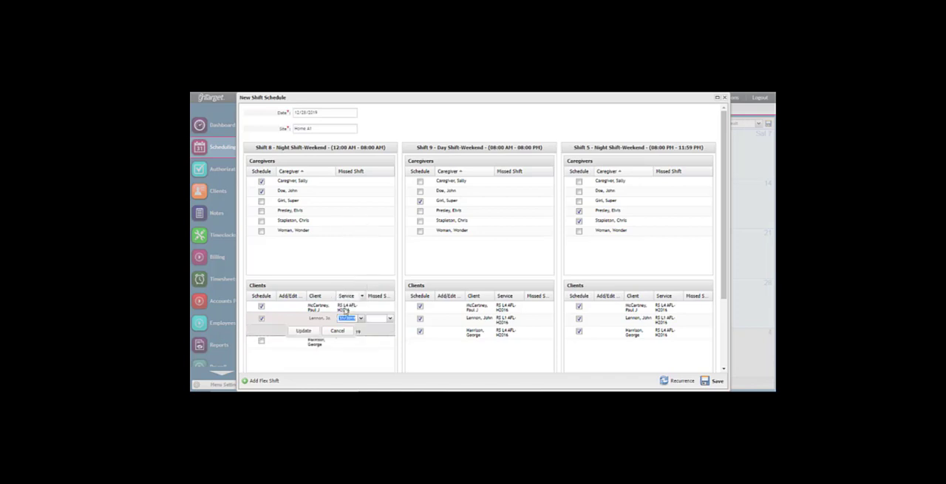
left_click(301, 332)
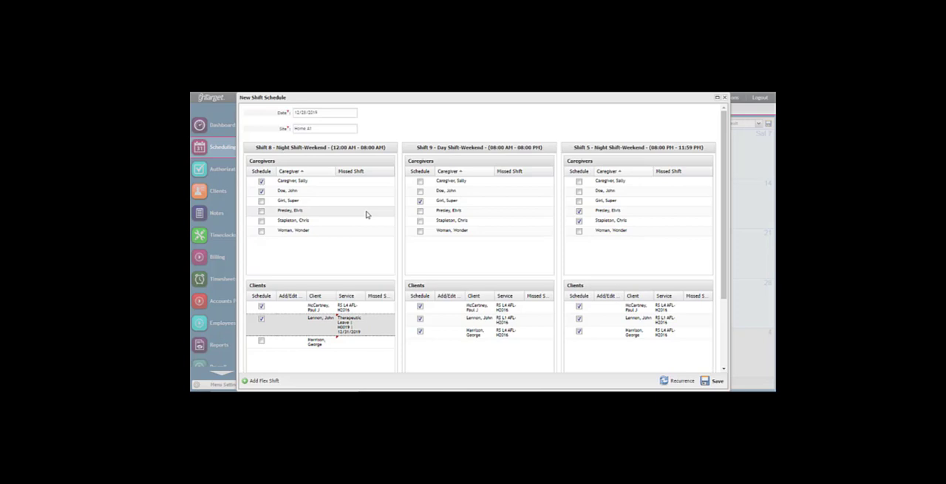
- Review the available status options for Shift 8 and Shift 9 without choosing one
scroll(373, 281, "down", 3)
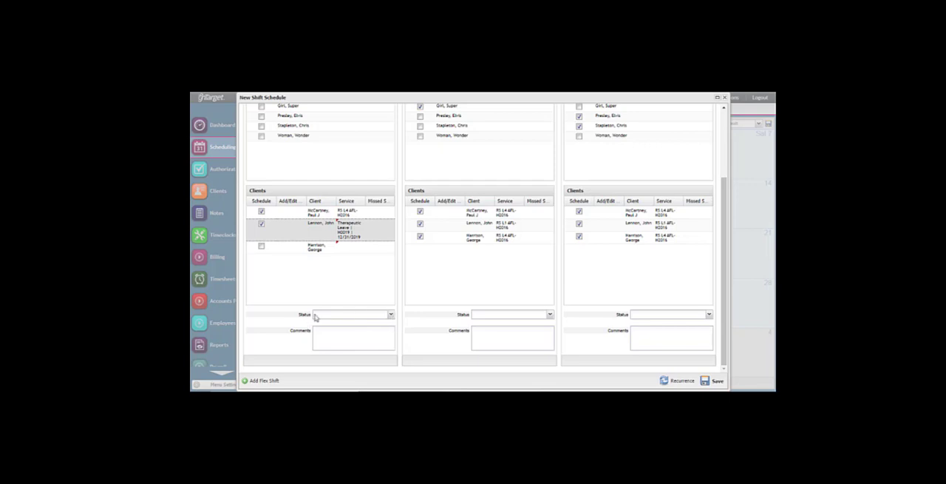
left_click(391, 316)
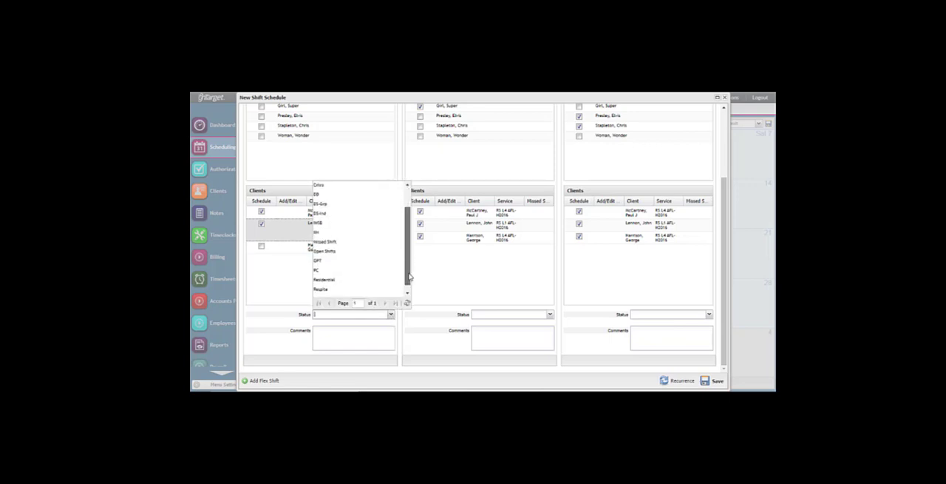
left_click(392, 324)
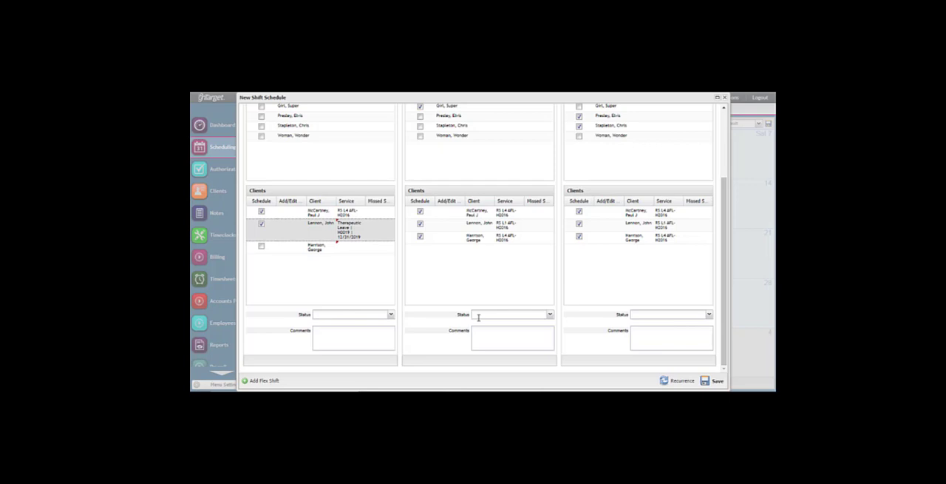
left_click(551, 317)
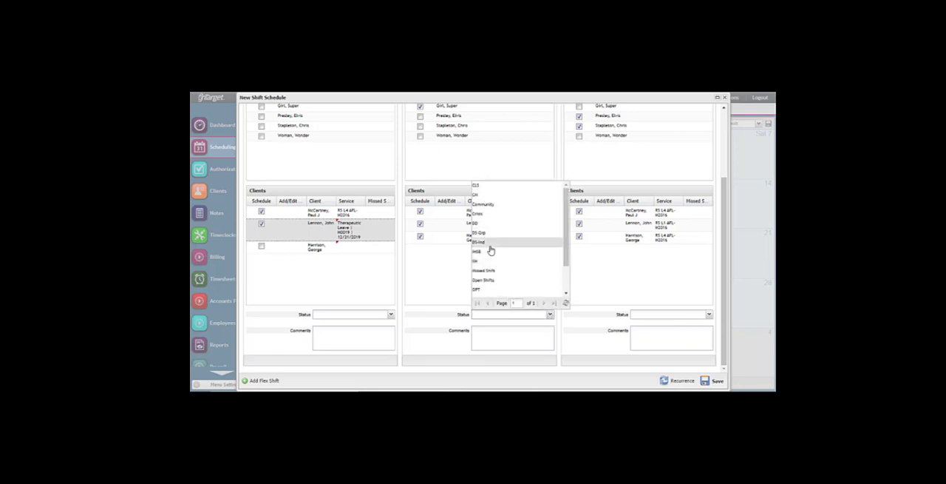
left_click(565, 326)
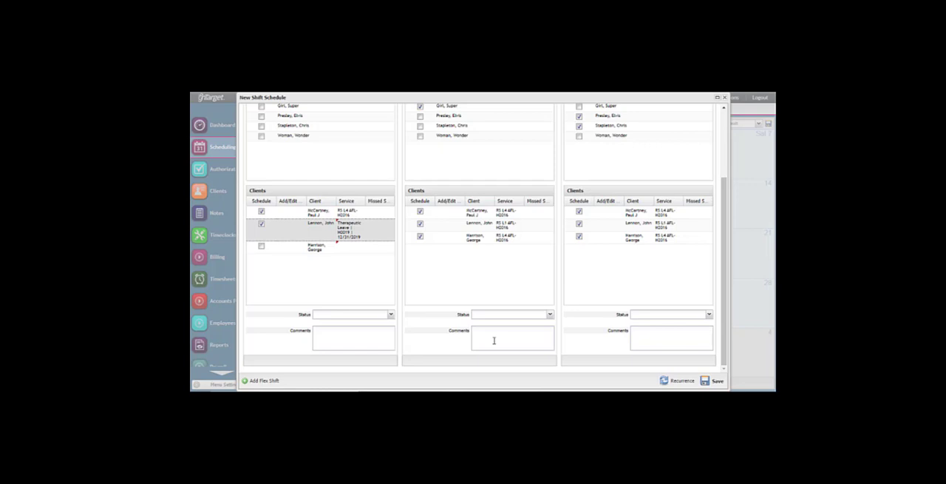
- Add a flex shift from 12:00 PM to 05:00 PM and look over its caregivers and clients
left_click(266, 380)
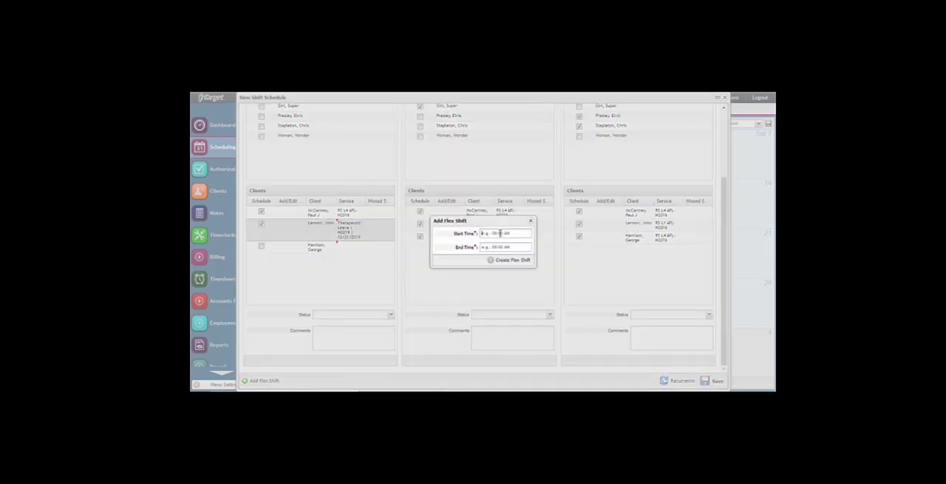
left_click(501, 232)
type("12:00 PM")
key("Tab")
type("0500p")
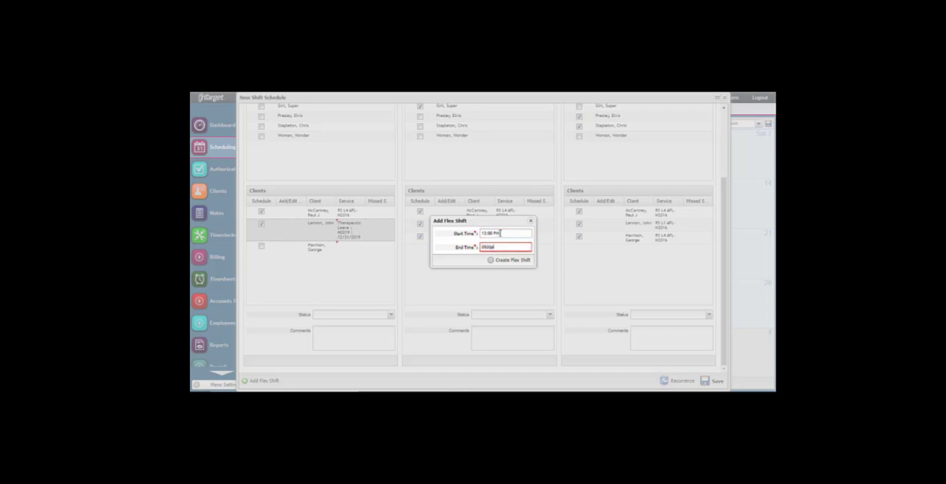
left_click(500, 260)
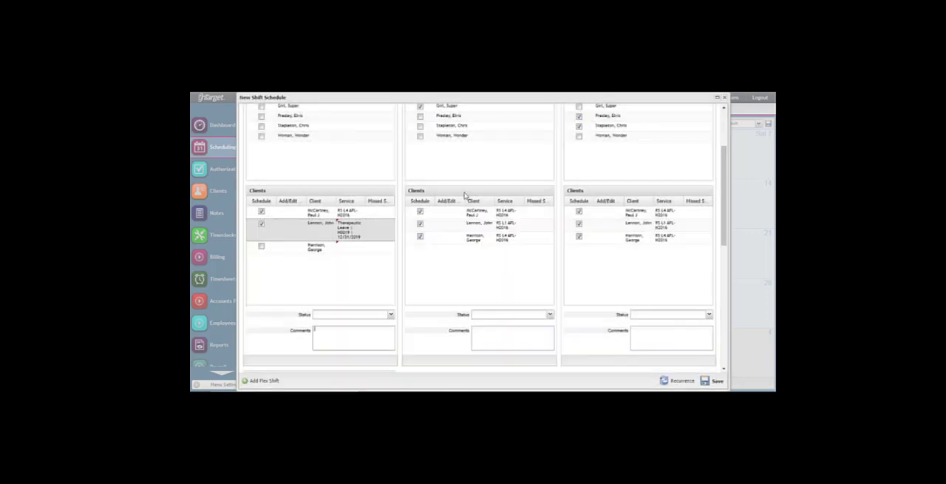
scroll(465, 195, "down", 3)
scroll(465, 195, "down", 3)
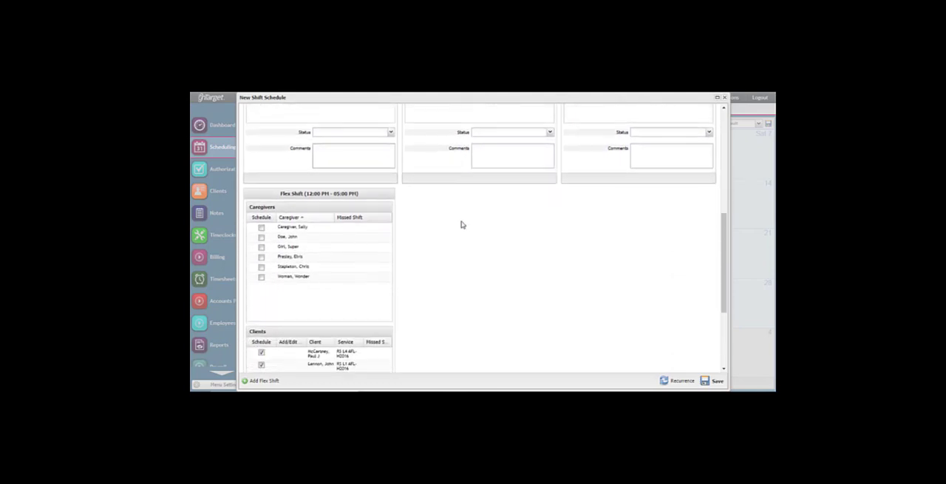
scroll(462, 225, "down", 1)
scroll(461, 226, "down", 2)
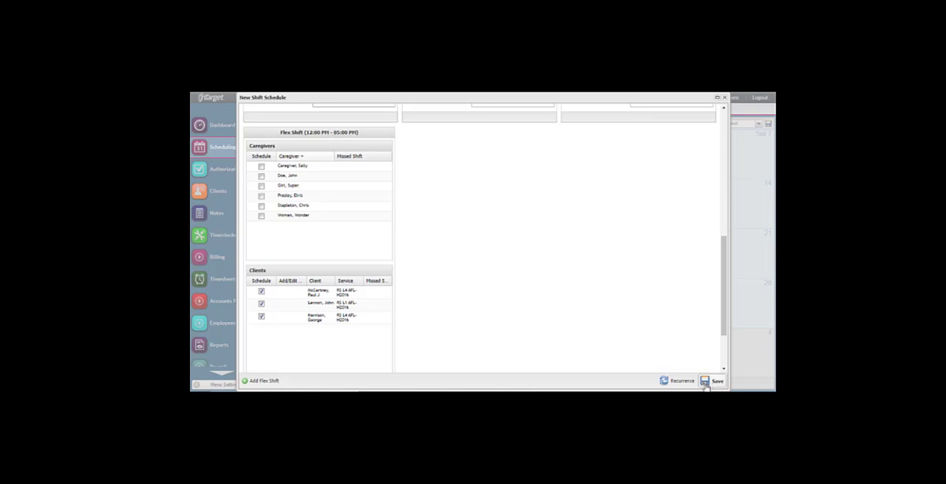
- Open the schedule's recurrence settings and review the repeat units and the selectable pattern dates in December 2019 and January 2020
scroll(631, 279, "up", 5)
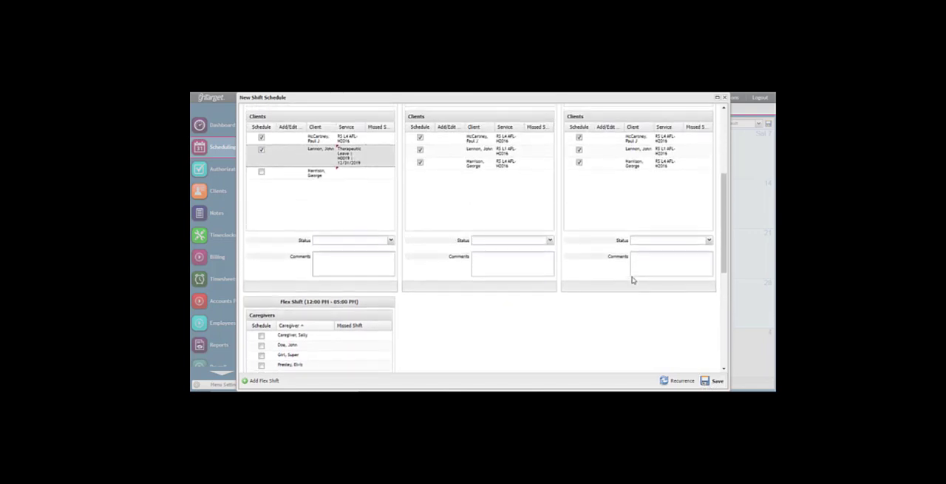
scroll(631, 279, "up", 5)
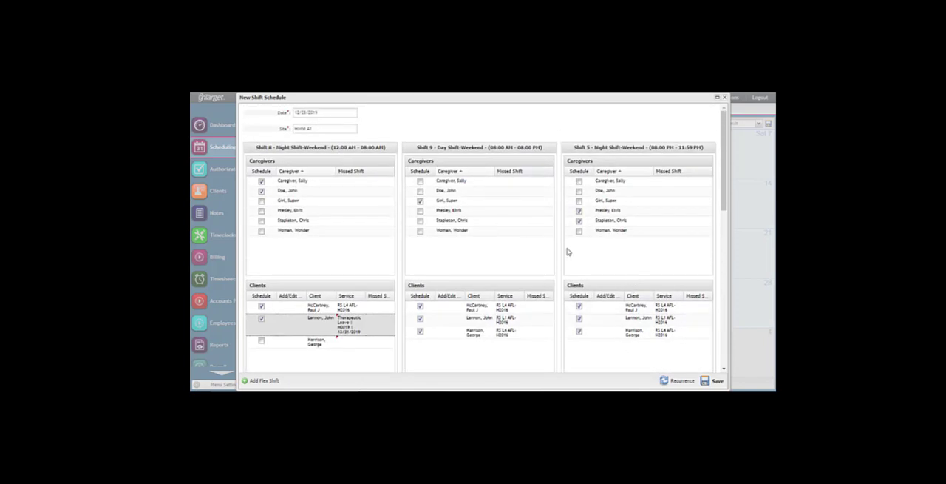
left_click(681, 380)
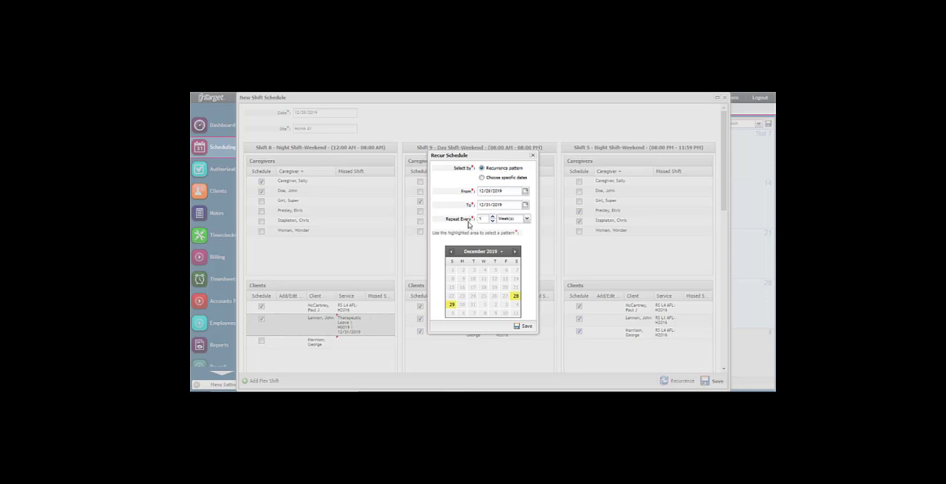
left_click(527, 219)
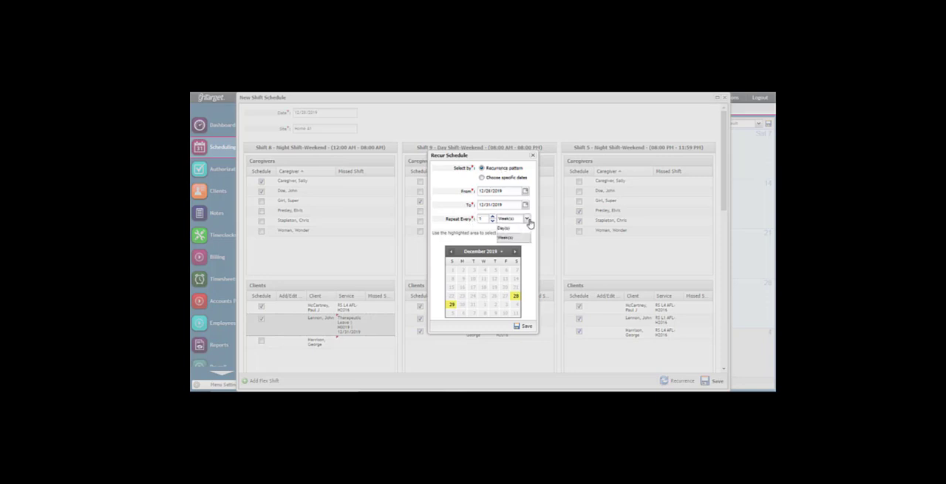
left_click(481, 230)
left_click(516, 252)
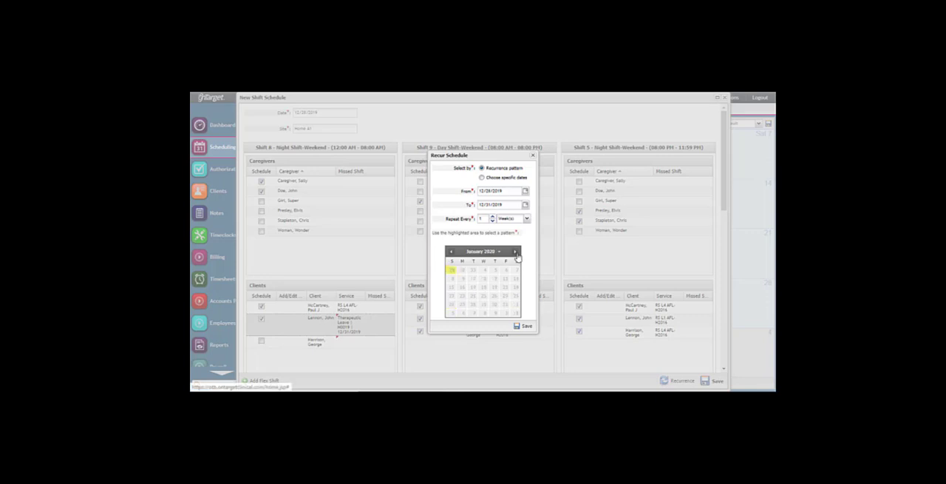
left_click(451, 252)
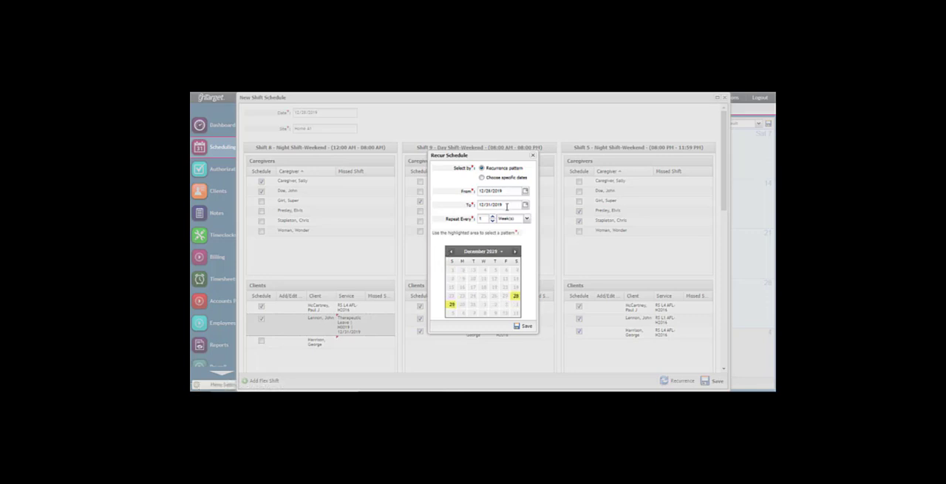
- Recur the schedule by choosing the specific date December 29, 2019, save the recurrence, and close the schedule
left_click(482, 178)
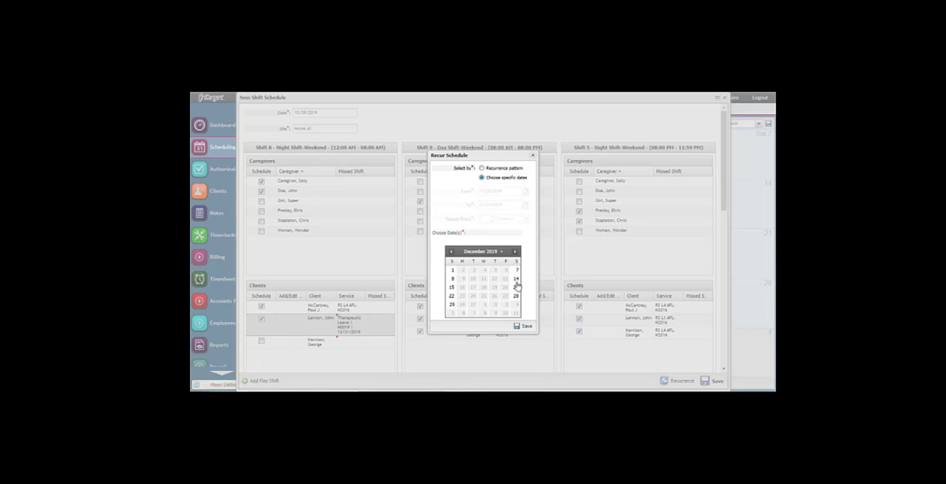
left_click(452, 304)
left_click(524, 326)
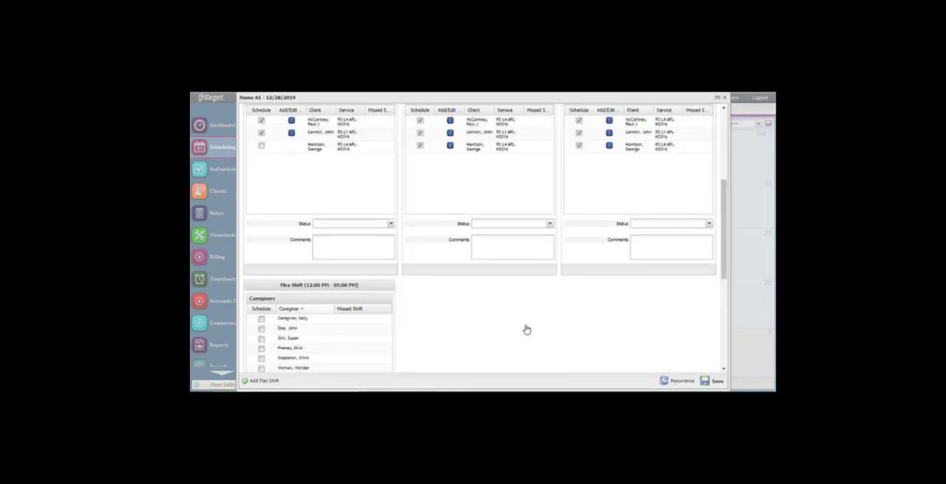
scroll(526, 329, "up", 5)
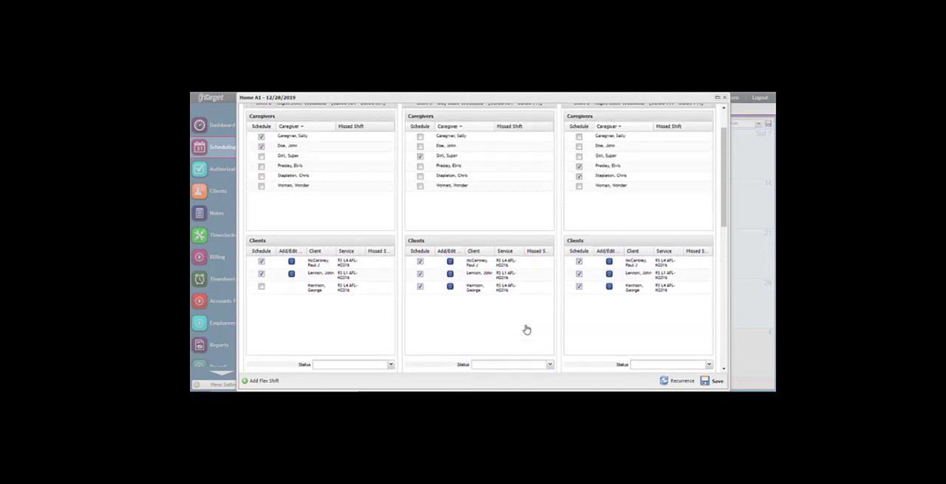
scroll(526, 329, "up", 2)
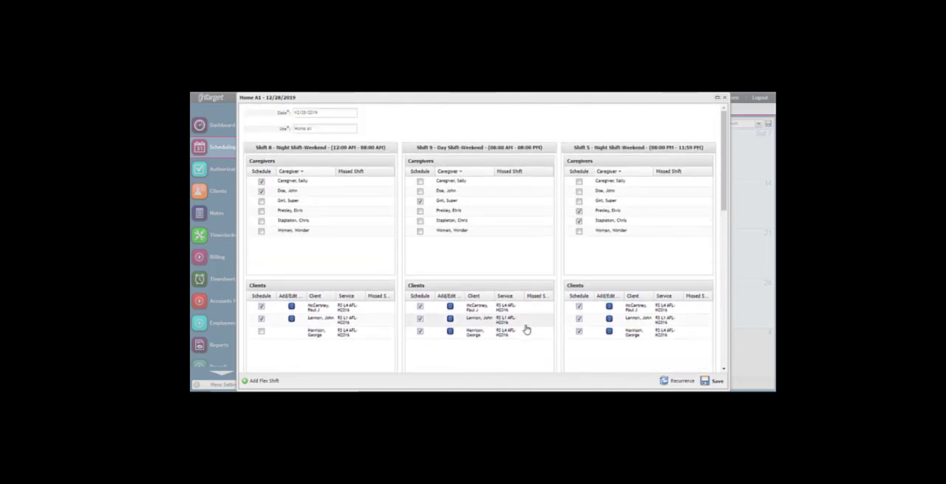
left_click(725, 98)
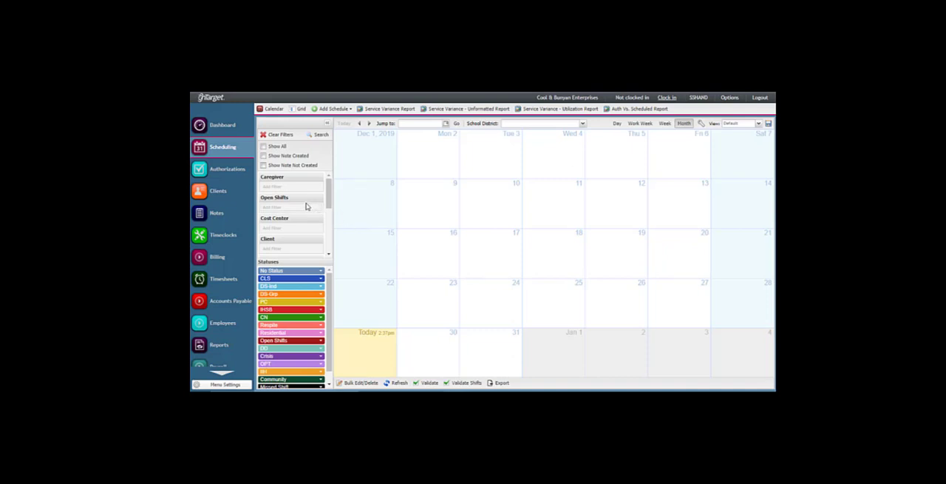
- Filter the scheduling calendar by site with "a1" and run the search
scroll(302, 228, "down", 2)
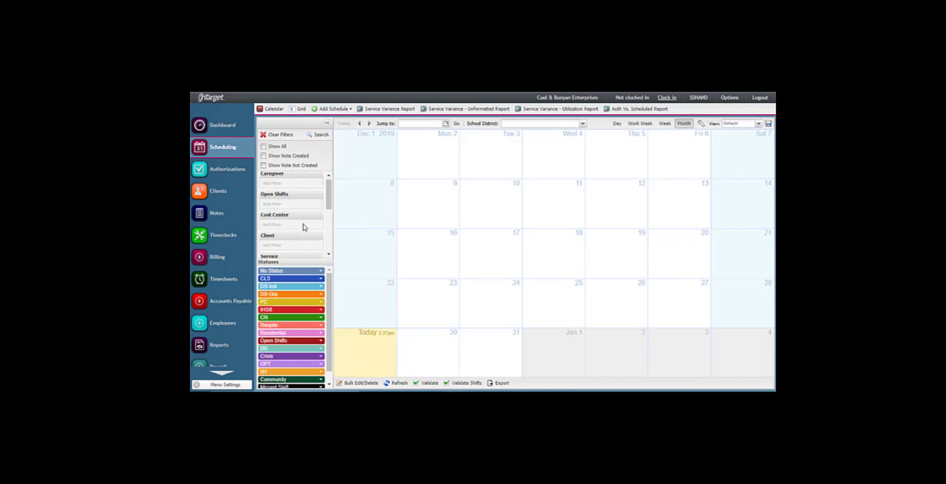
scroll(302, 228, "down", 3)
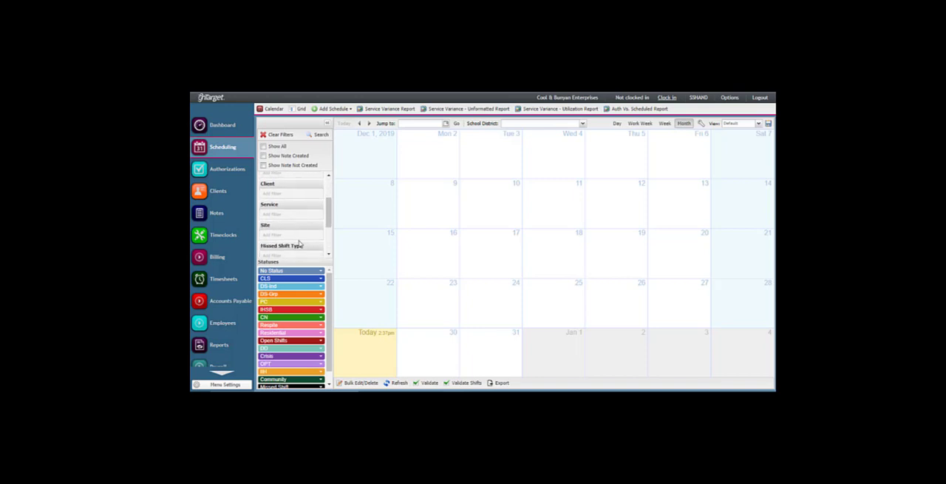
left_click(298, 235)
type("s1")
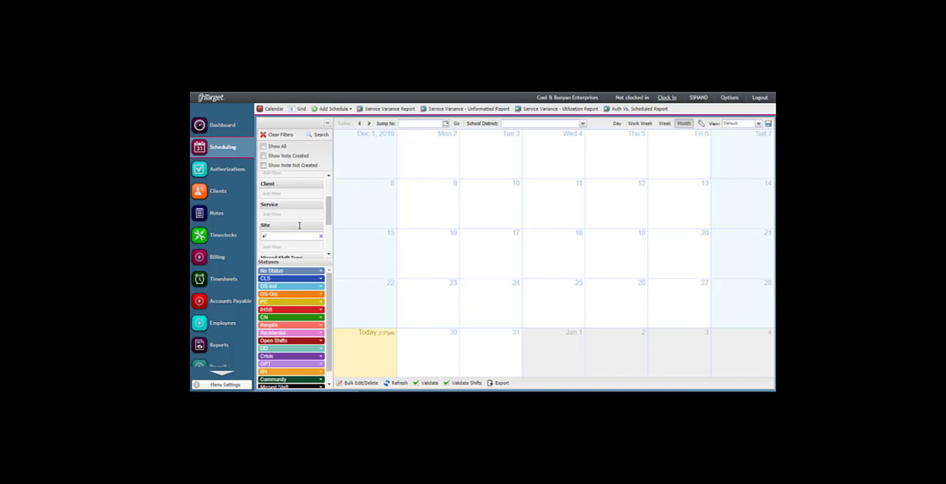
left_click(318, 134)
- Review the remaining calendar filters and the available Shift filter options without choosing one
left_click_drag(327, 200, 331, 241)
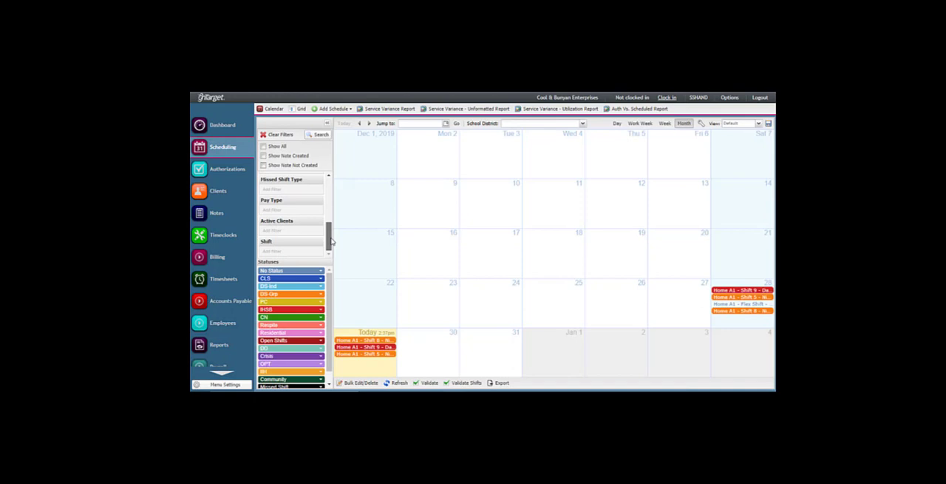
left_click(295, 254)
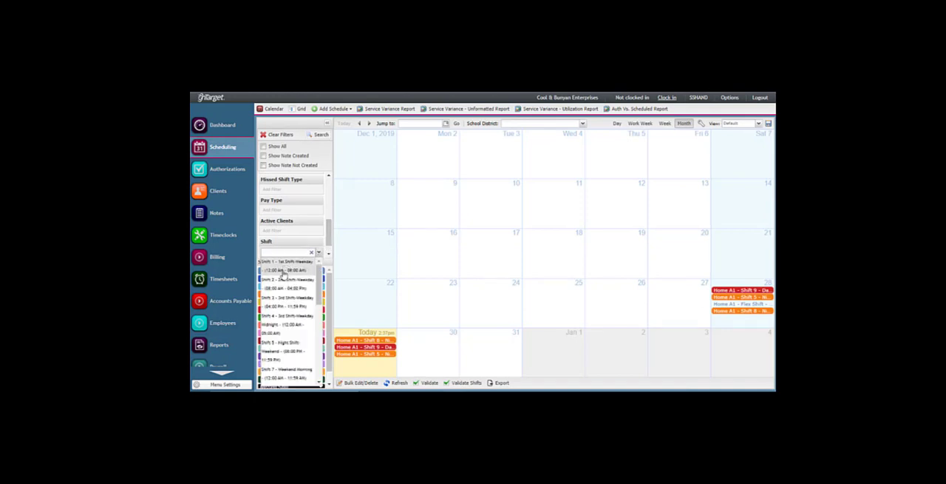
left_click(279, 253)
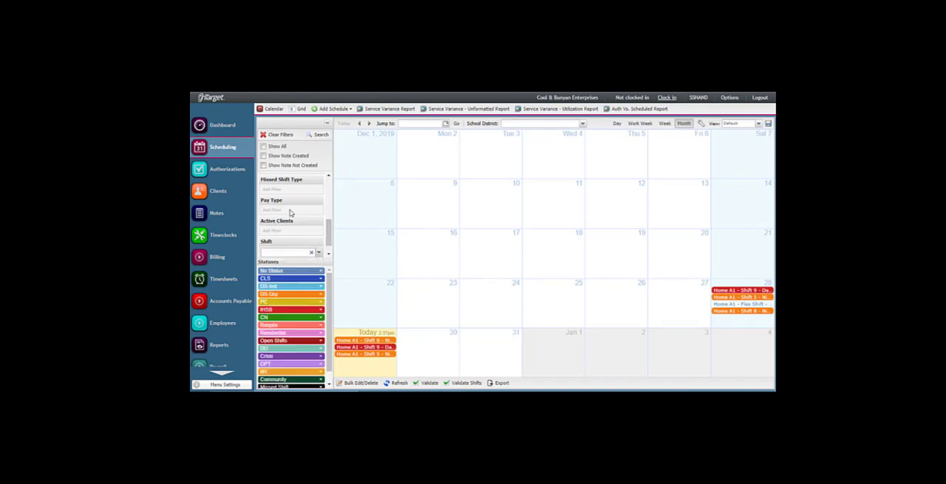
scroll(291, 206, "down", 1)
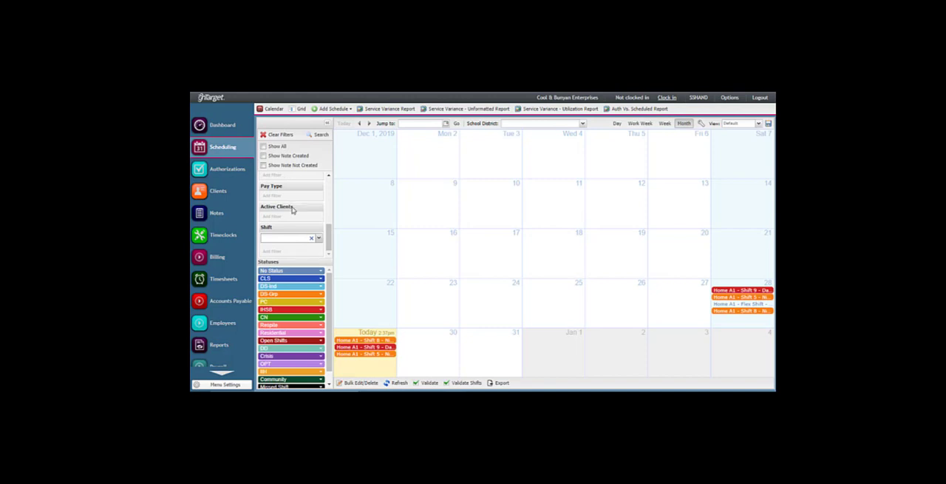
scroll(292, 208, "up", 4)
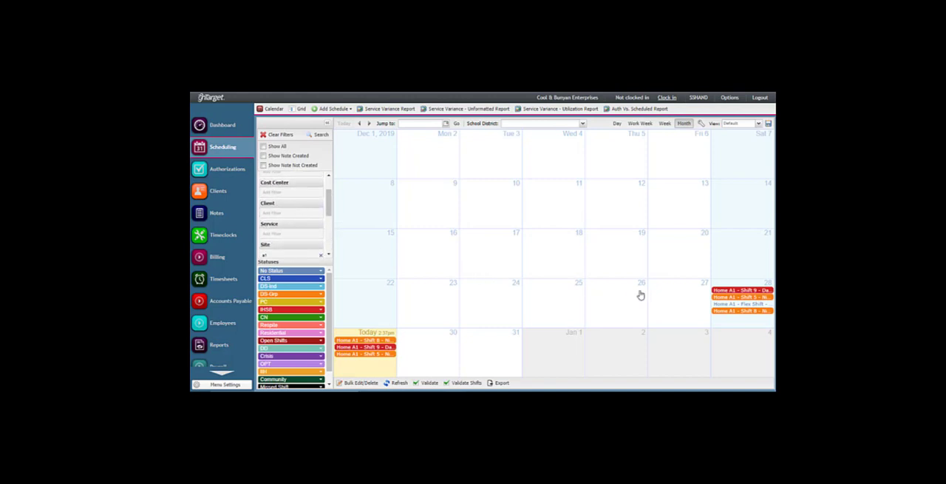
- Run the shift validation with the end date set to 12/31/2019 and export the validation results
mouse_move(731, 295)
left_click(463, 384)
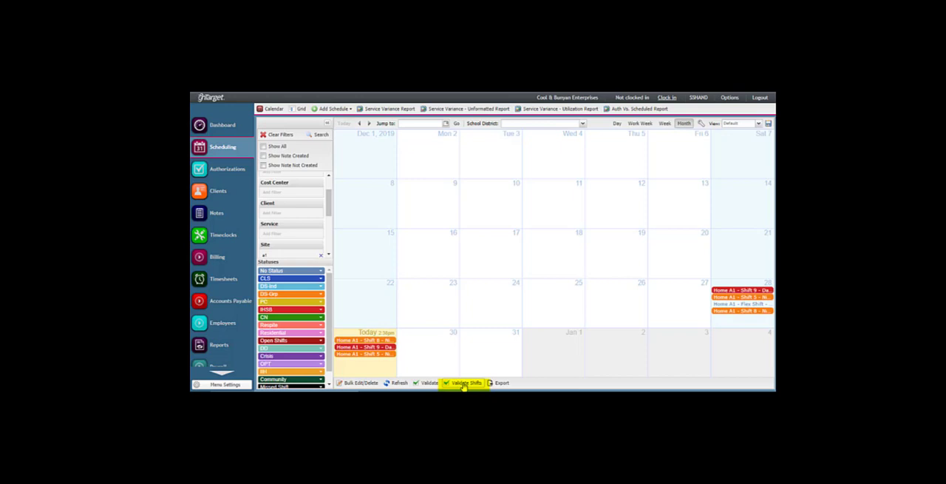
left_click(463, 384)
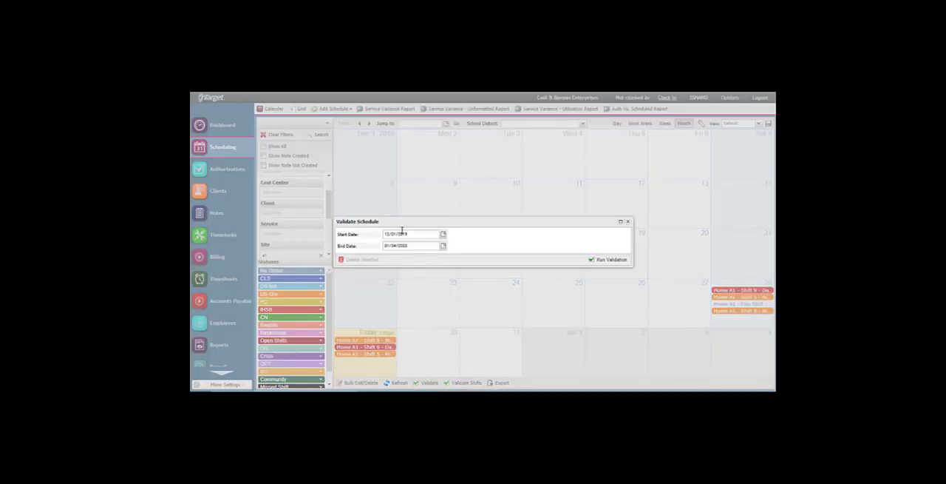
left_click_drag(413, 248, 370, 250)
type("12/31/2019")
left_click(619, 261)
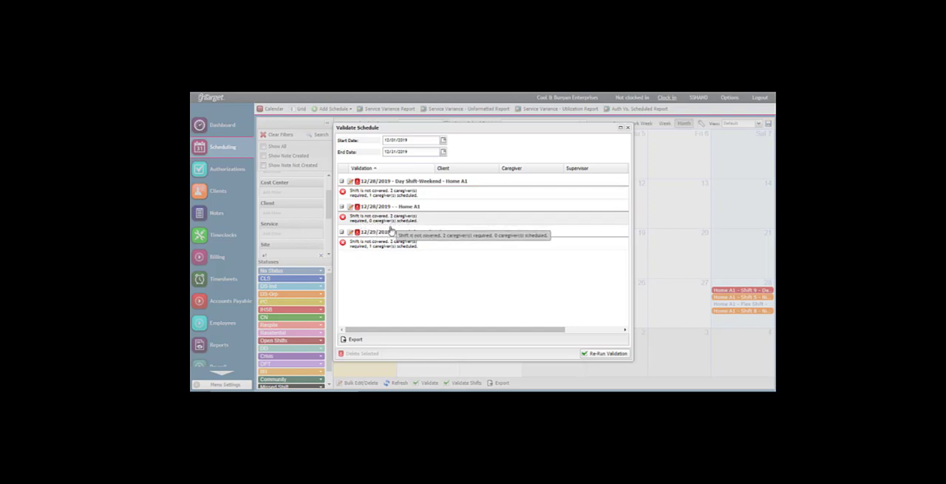
left_click(352, 339)
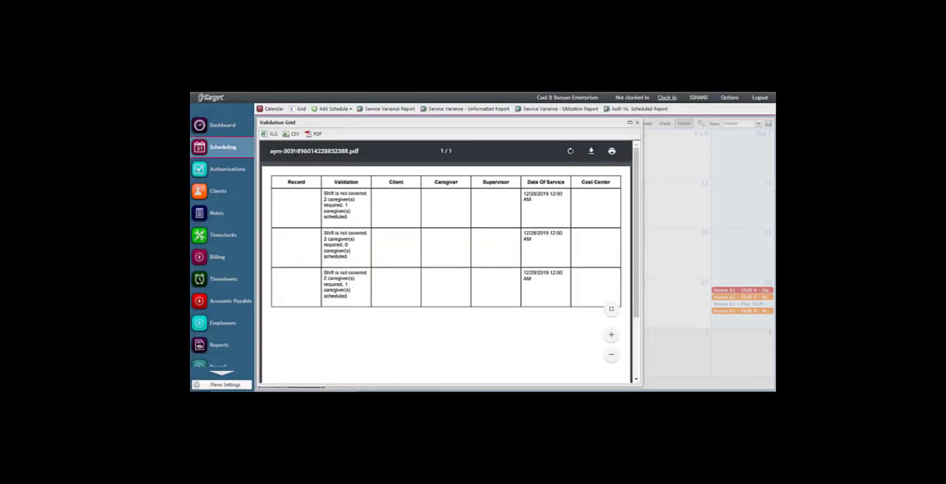